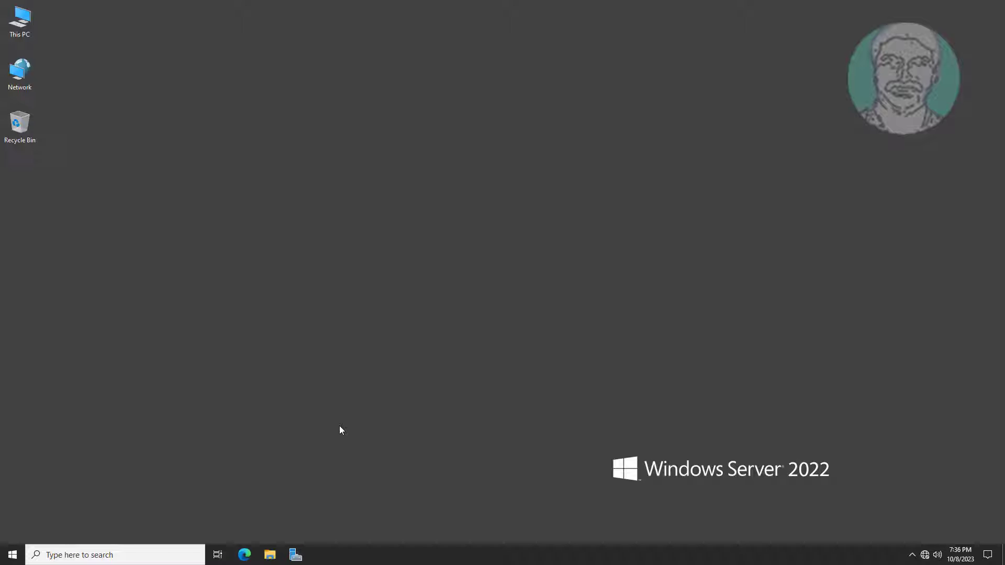
Launch Active Directory Users and Computers from Server Manager's Tools menu.
{"action": "left_click", "coordinate": [296, 554]}
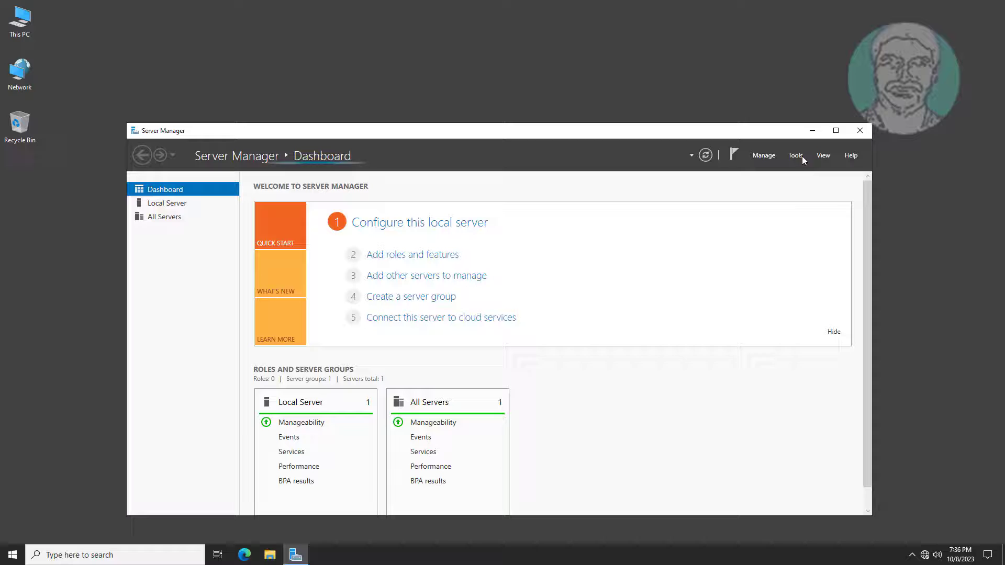
{"action": "left_click", "coordinate": [796, 156]}
{"action": "left_click", "coordinate": [867, 215]}
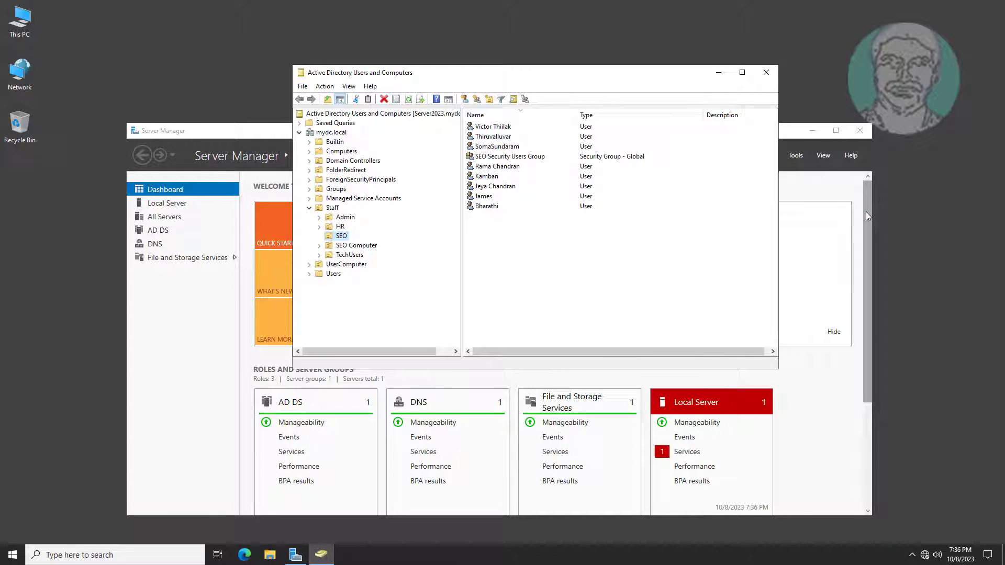
Review the users in the SEO unit under mydc.local > Staff, then close the console.
{"action": "left_click", "coordinate": [309, 208]}
{"action": "left_click", "coordinate": [309, 208]}
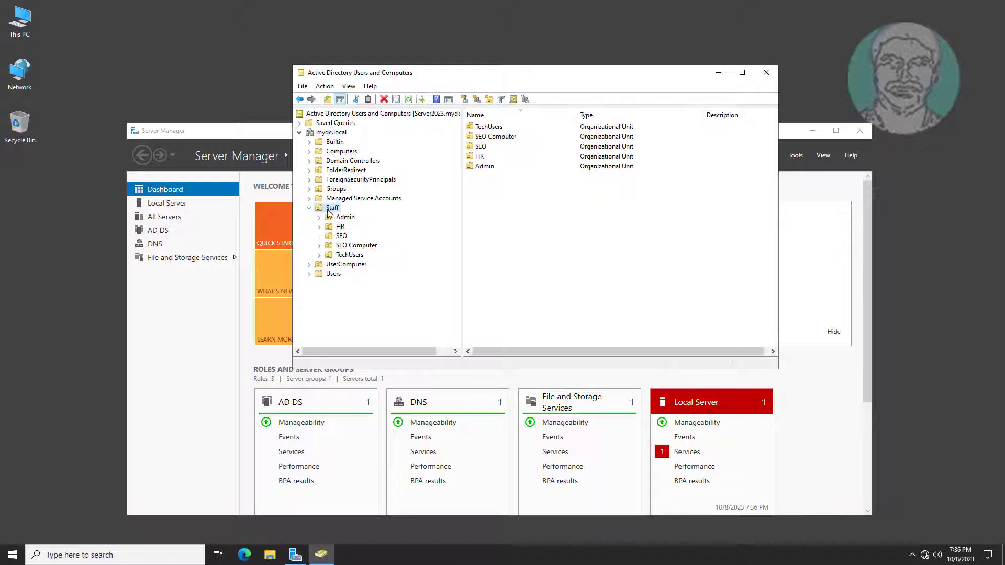
{"action": "left_click", "coordinate": [341, 236]}
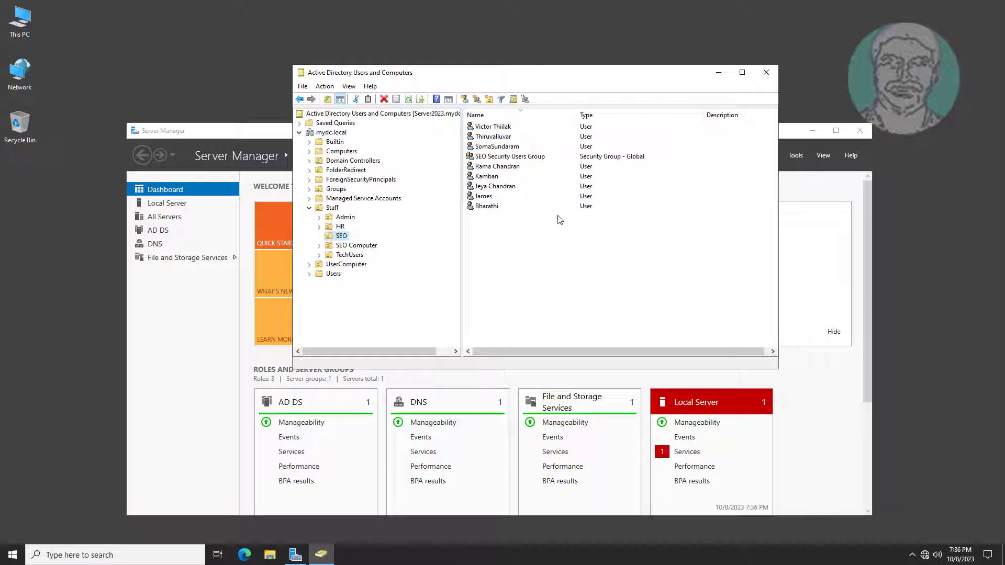
{"action": "left_click", "coordinate": [766, 72]}
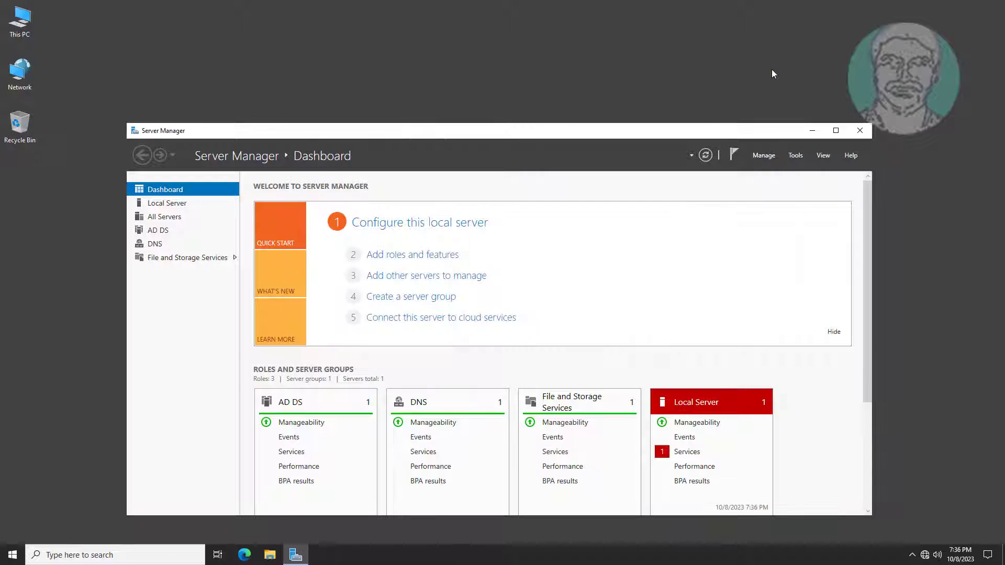
Start creating a new GPO linked to the SEO unit from Group Policy Management.
{"action": "left_click", "coordinate": [798, 156]}
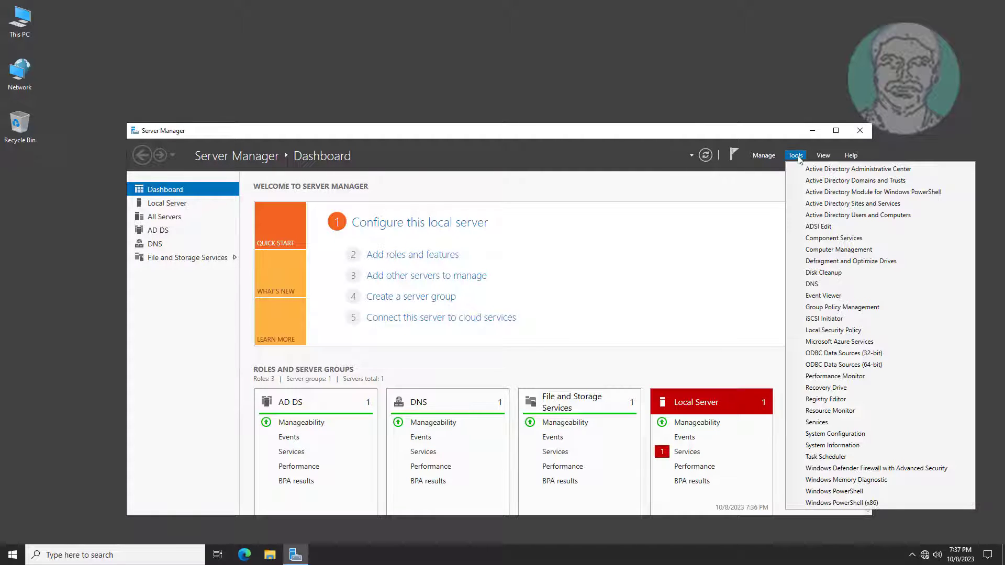
{"action": "left_click", "coordinate": [841, 308]}
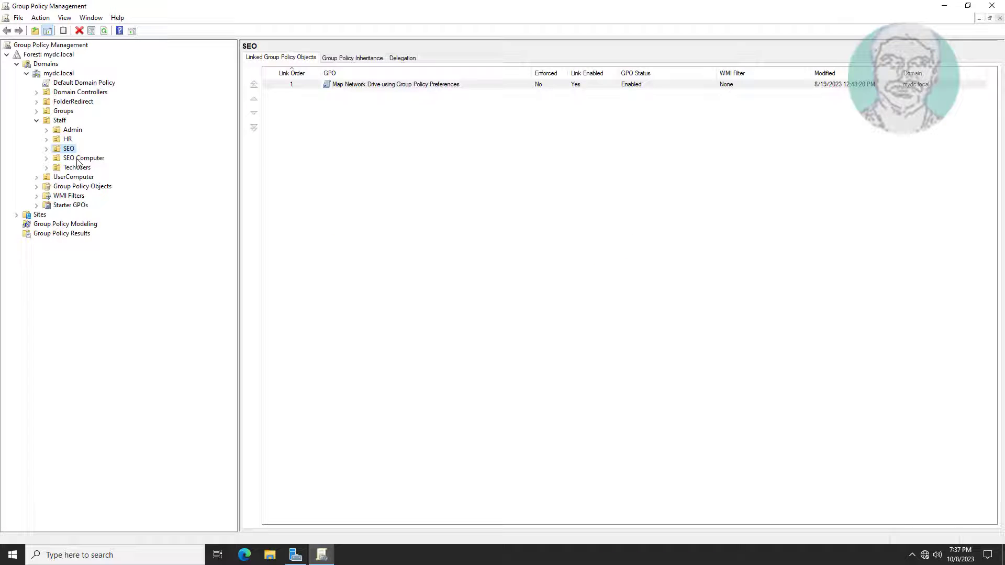
{"action": "left_click", "coordinate": [47, 149]}
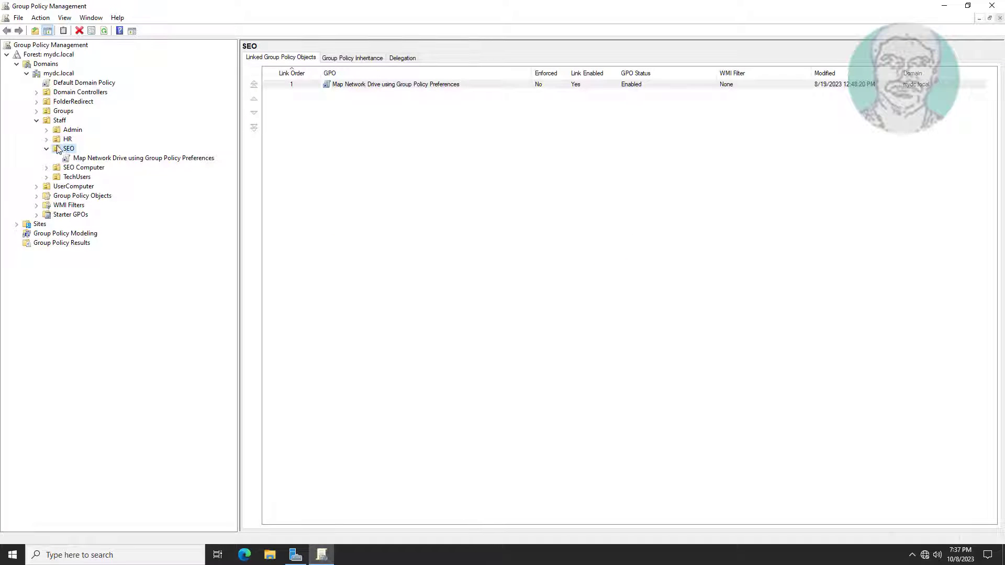
{"action": "right_click", "coordinate": [68, 151]}
{"action": "left_click", "coordinate": [129, 160]}
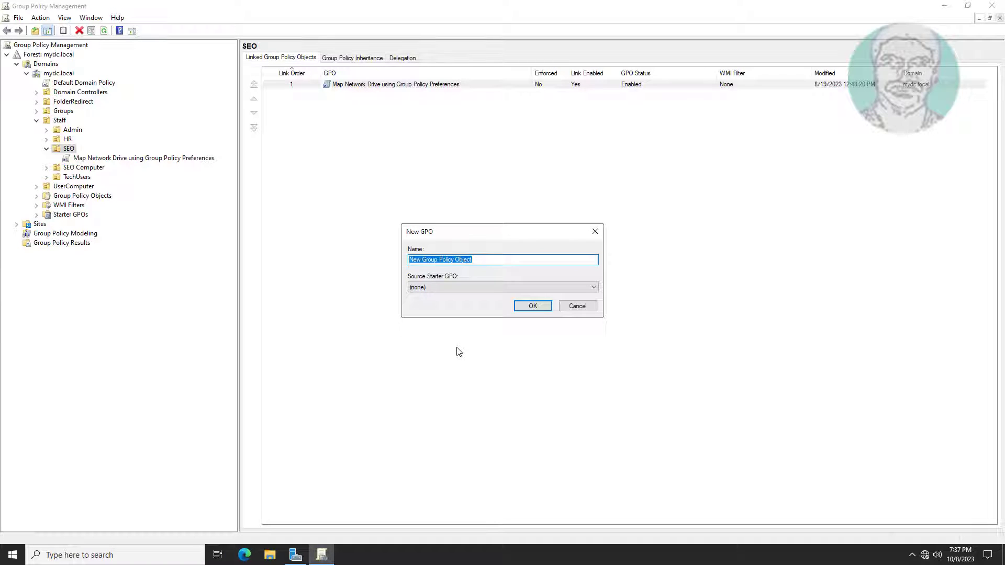
{"action": "type", "text": "Des"}
{"action": "type", "text": "Grou"}
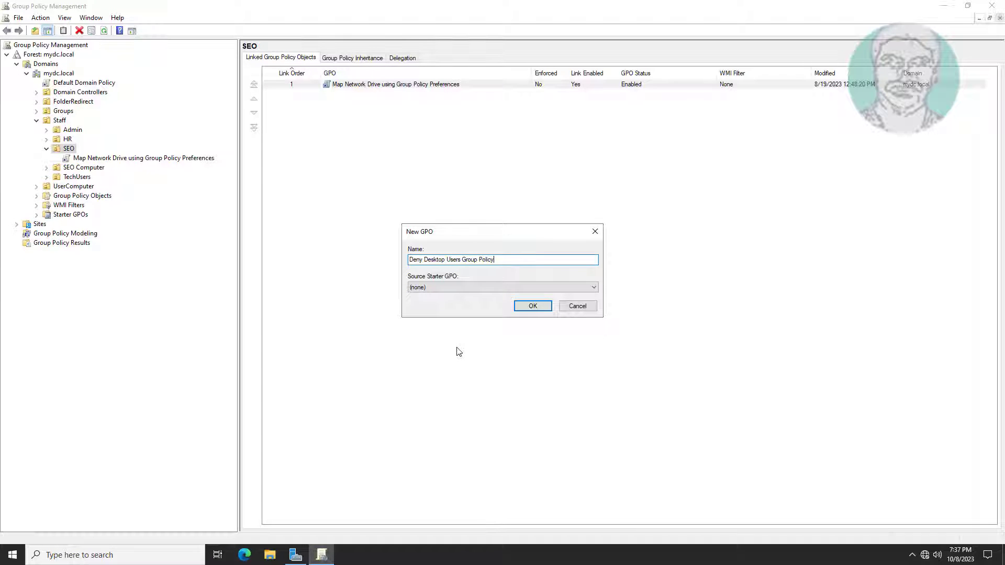
Confirm the new GPO and open Deny Desktop Users Group Policy in the editor, enlarged.
{"action": "left_click", "coordinate": [532, 307]}
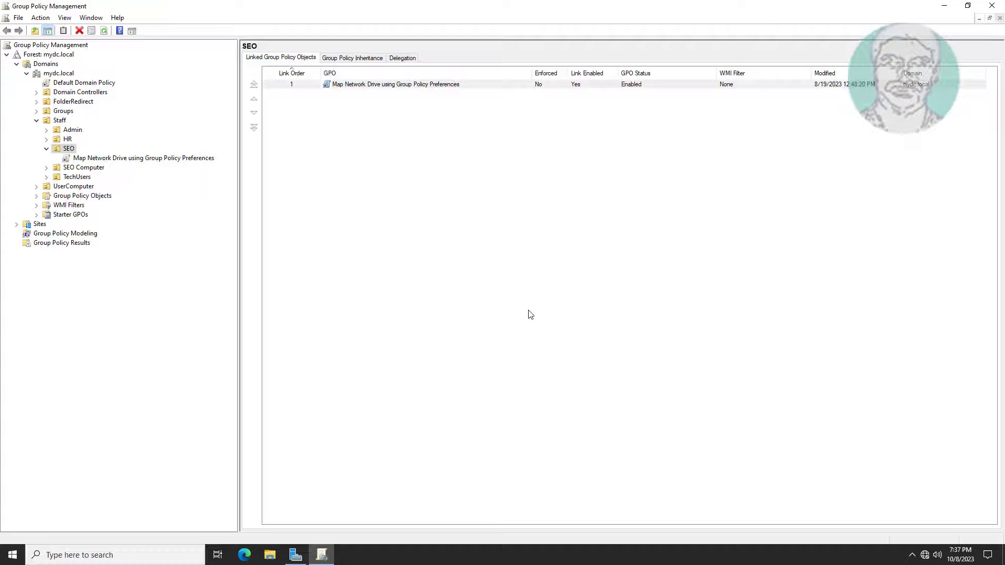
{"action": "left_click", "coordinate": [126, 160]}
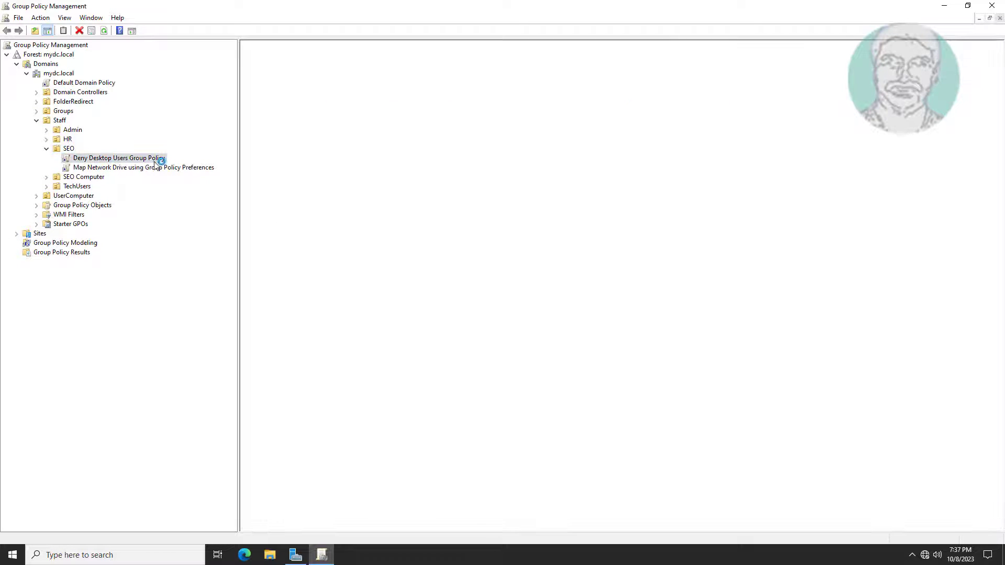
{"action": "right_click", "coordinate": [157, 167]}
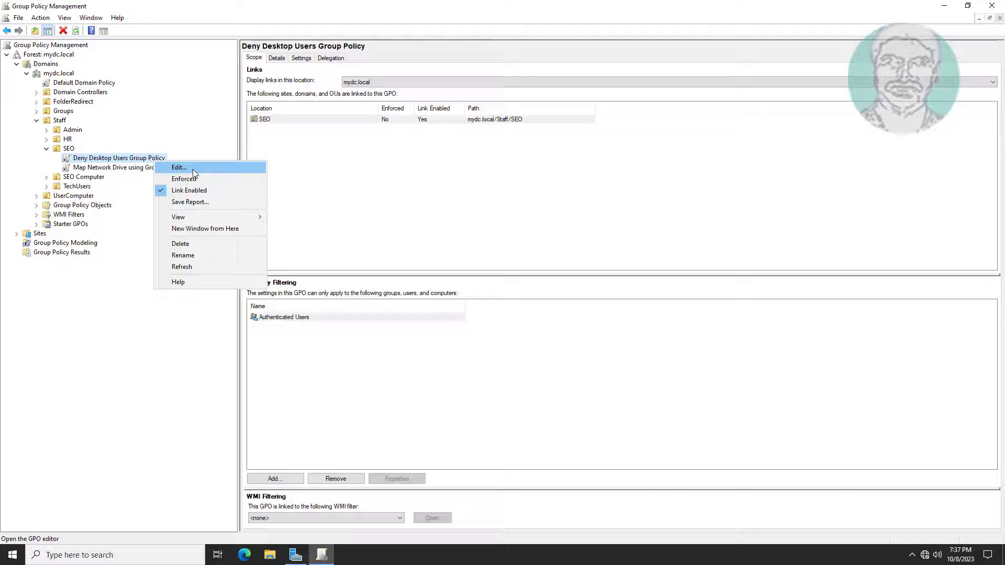
{"action": "left_click", "coordinate": [175, 168]}
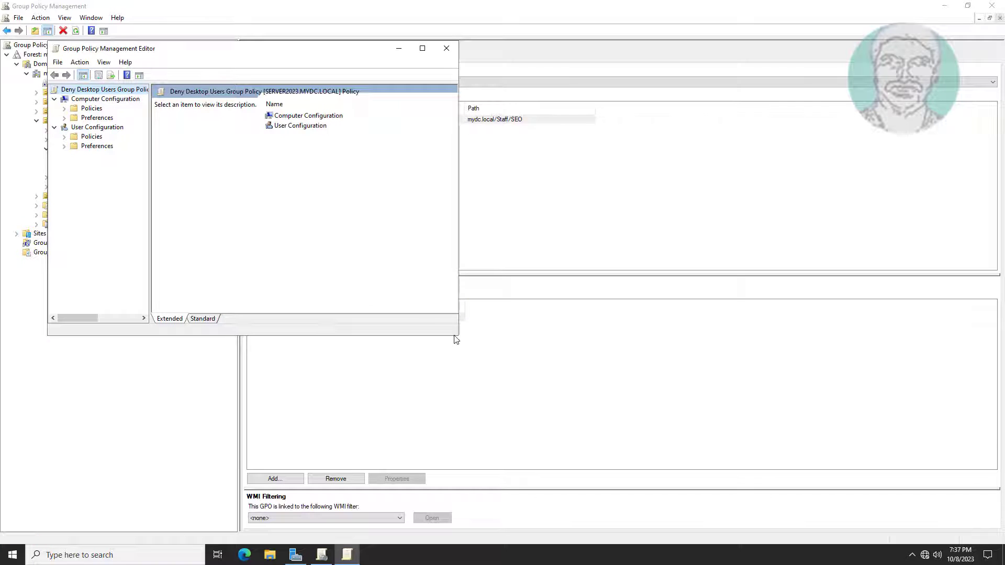
{"action": "left_click_drag", "start_coordinate": [457, 336], "coordinate": [752, 461]}
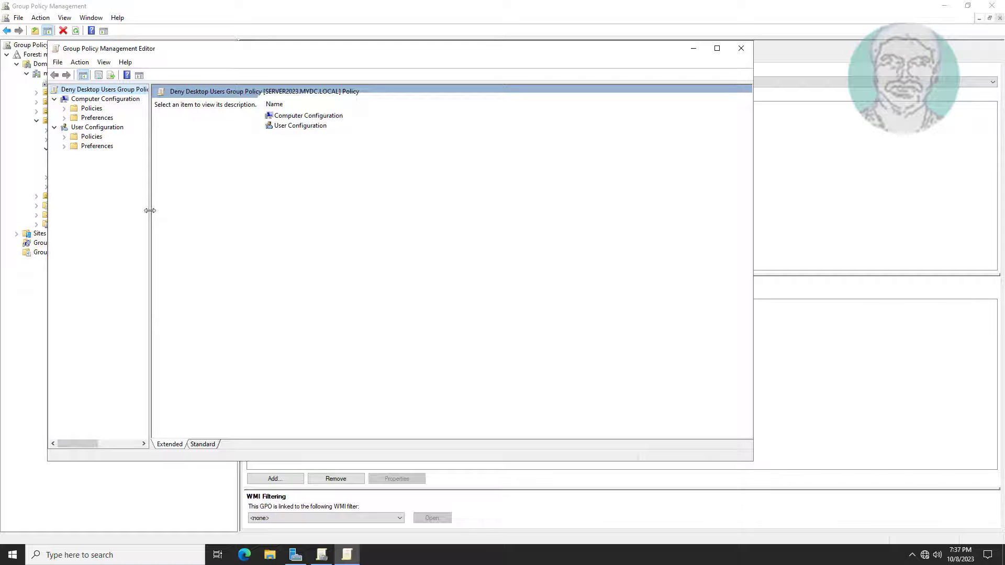
{"action": "left_click_drag", "start_coordinate": [152, 212], "coordinate": [197, 223]}
Navigate to User Configuration > Administrative Templates > Desktop and pick 'Hide and disable all items on the desktop'.
{"action": "left_click", "coordinate": [91, 138]}
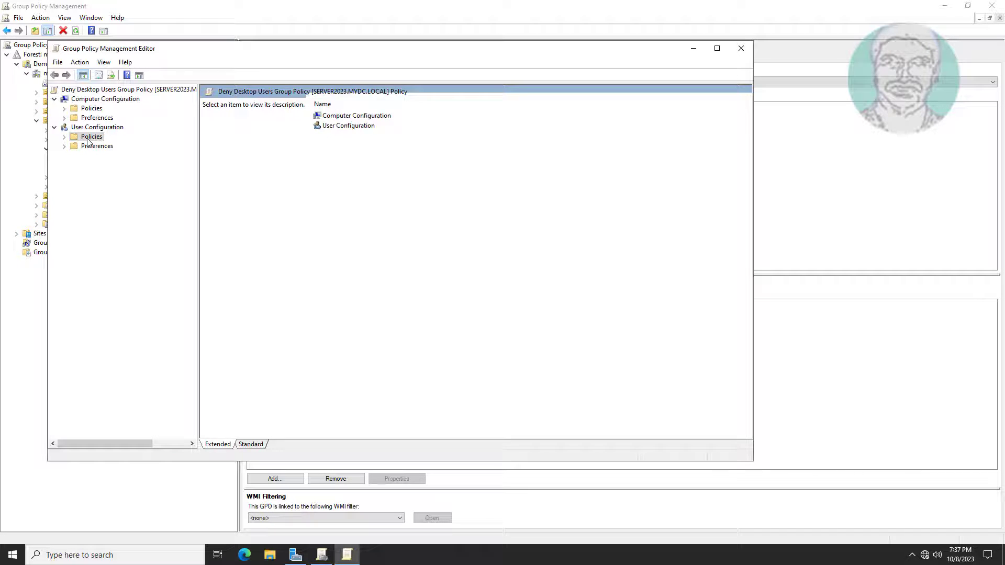
{"action": "left_click", "coordinate": [65, 137]}
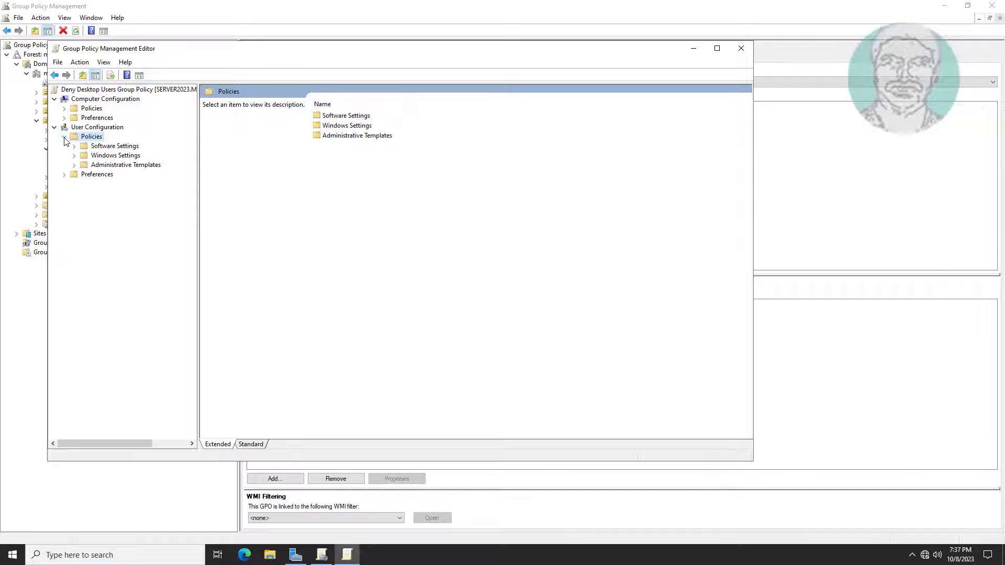
{"action": "left_click", "coordinate": [116, 155]}
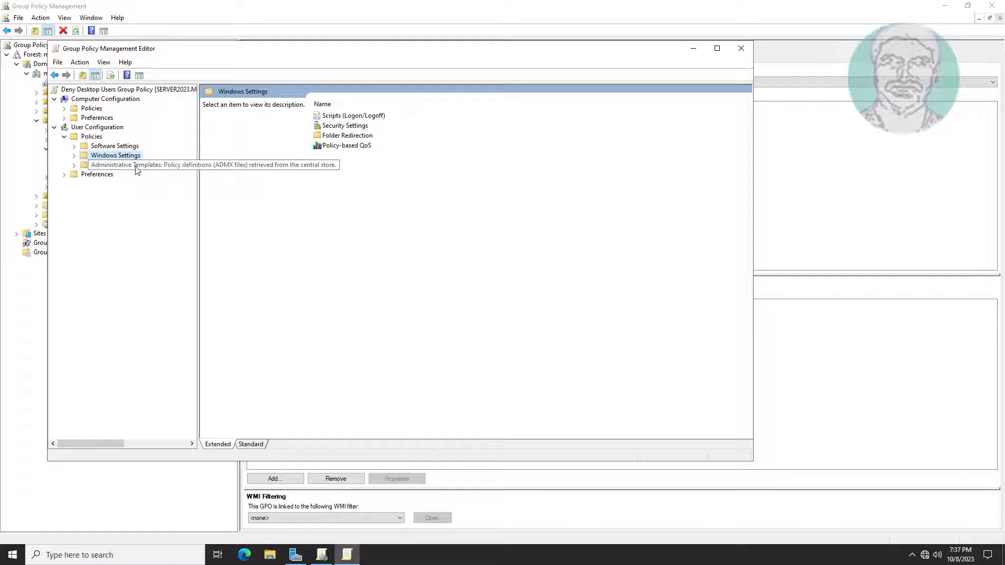
{"action": "left_click", "coordinate": [74, 165]}
{"action": "left_click", "coordinate": [113, 184]}
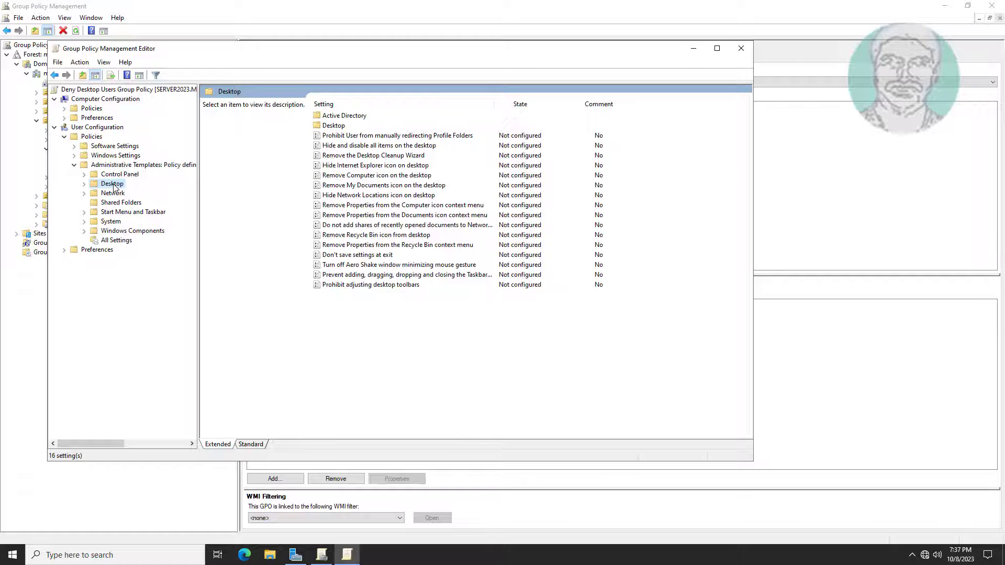
{"action": "left_click", "coordinate": [379, 148]}
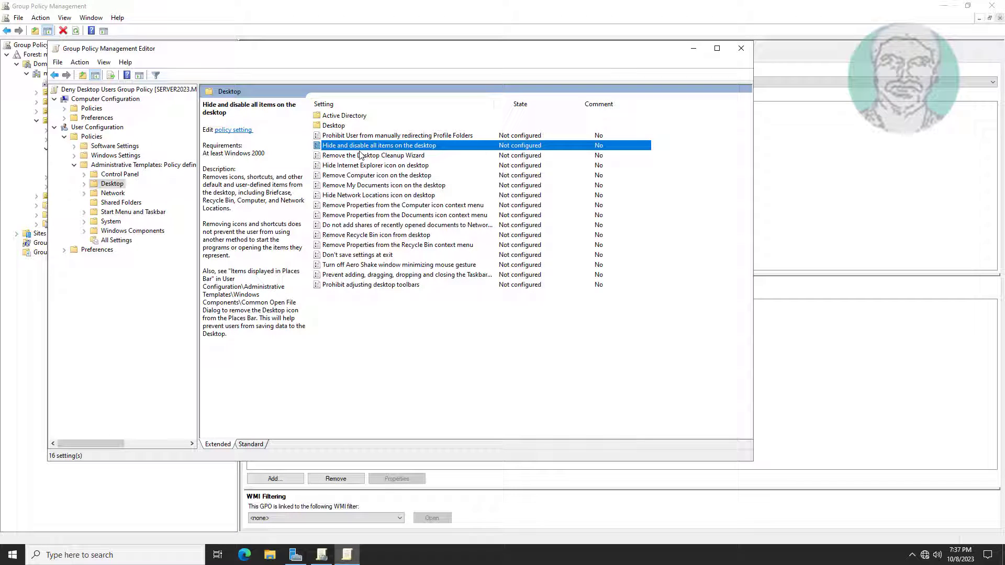
Set 'Hide and disable all items on the desktop' to Enabled, apply it, and close the editor.
{"action": "double_click", "coordinate": [427, 152]}
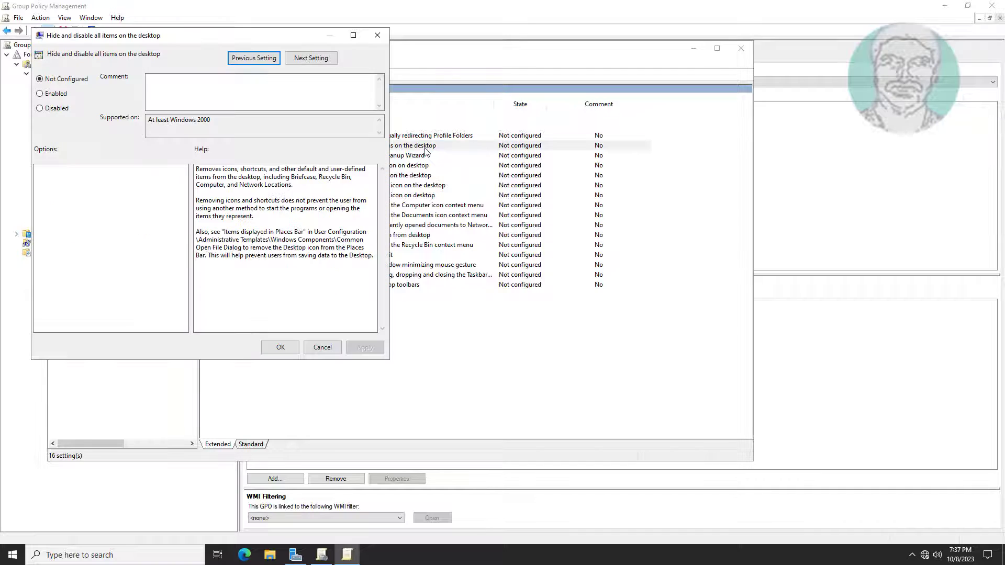
{"action": "left_click", "coordinate": [52, 94]}
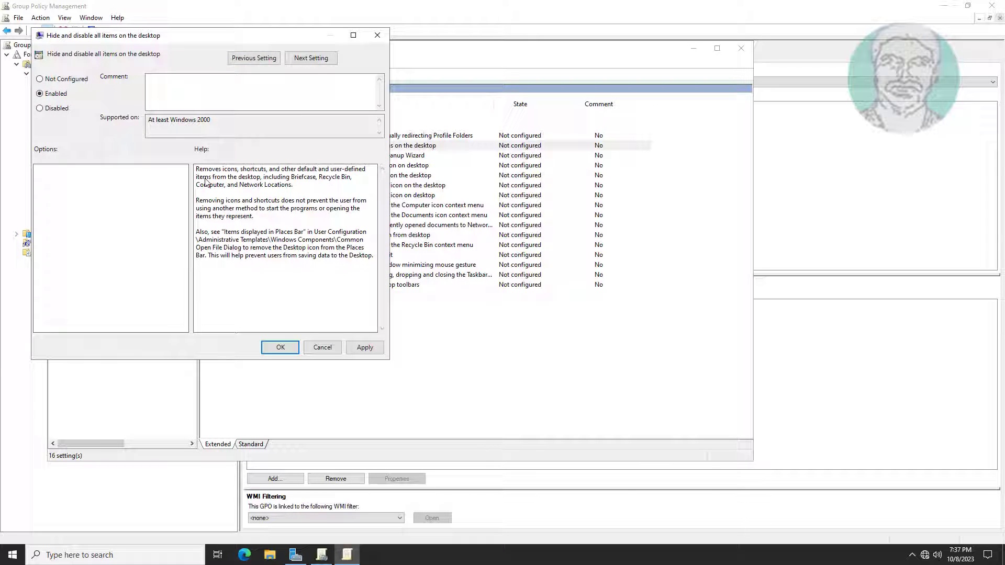
{"action": "left_click", "coordinate": [359, 350]}
{"action": "left_click", "coordinate": [281, 347]}
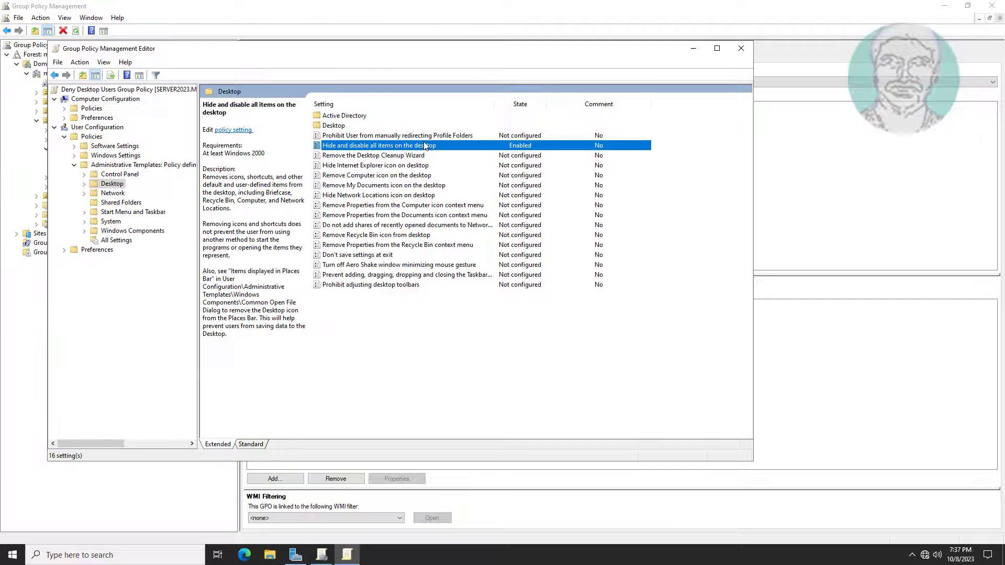
{"action": "left_click", "coordinate": [740, 47]}
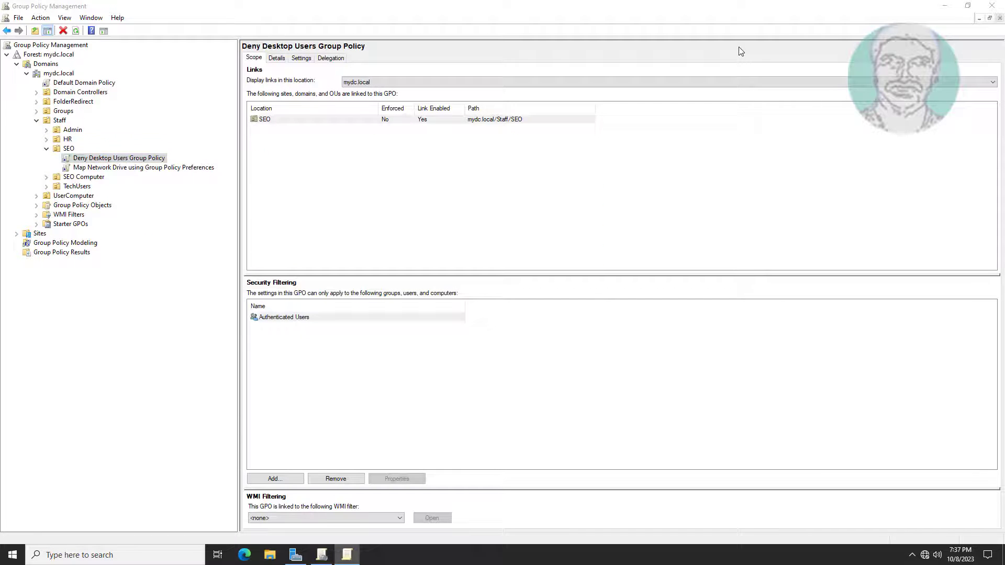
Close Group Policy Management and Server Manager, then launch Command Prompt for gpupdate /force.
{"action": "left_click", "coordinate": [993, 7]}
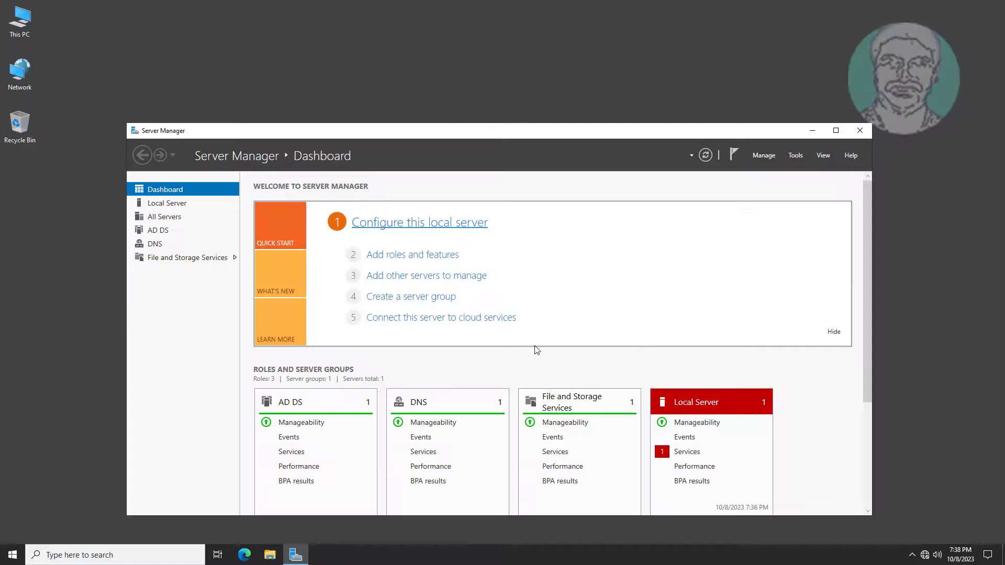
{"action": "left_click", "coordinate": [857, 134]}
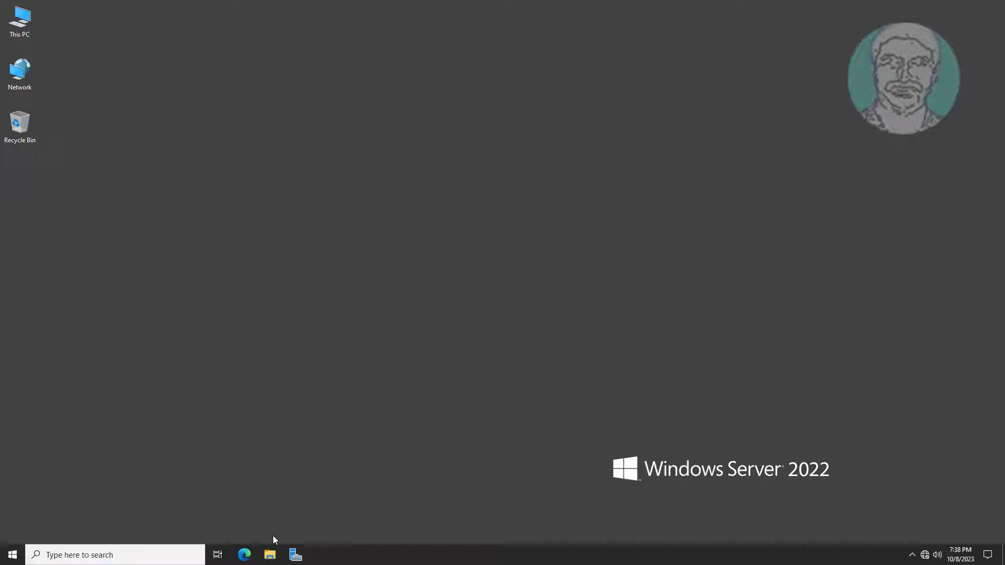
{"action": "left_click", "coordinate": [79, 554]}
{"action": "type", "text": "c"}
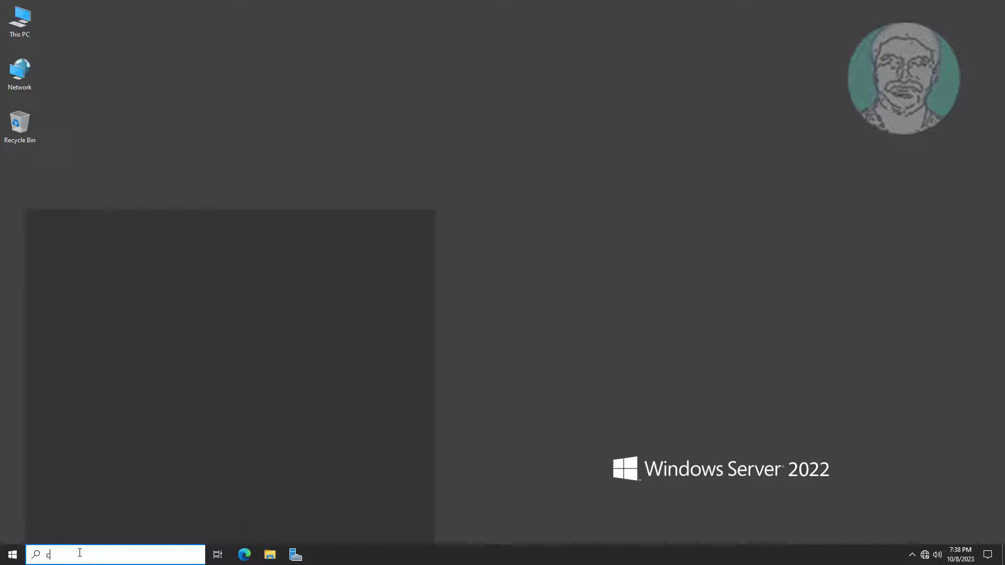
{"action": "type", "text": "md"}
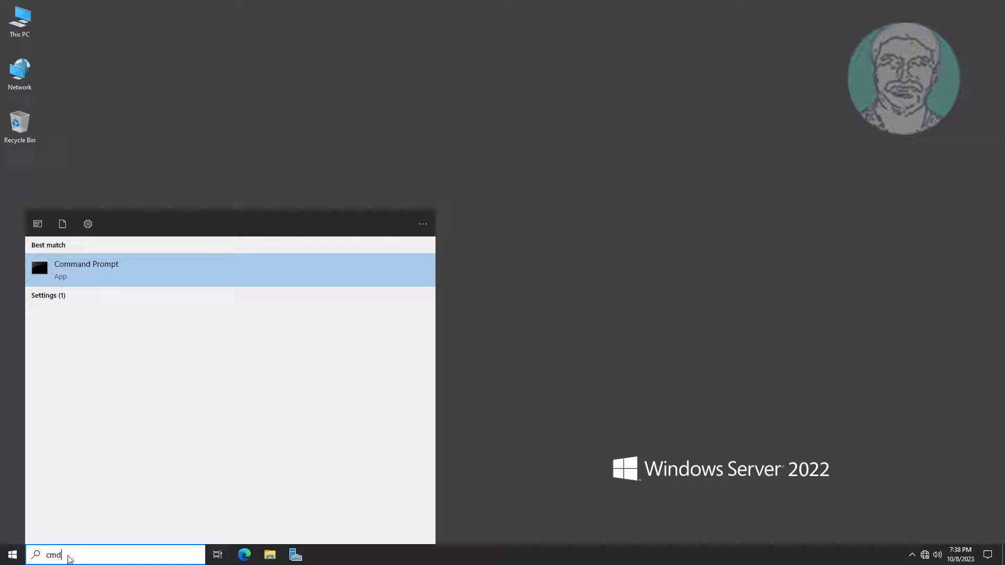
{"action": "left_click", "coordinate": [88, 266]}
{"action": "type", "text": "gp"}
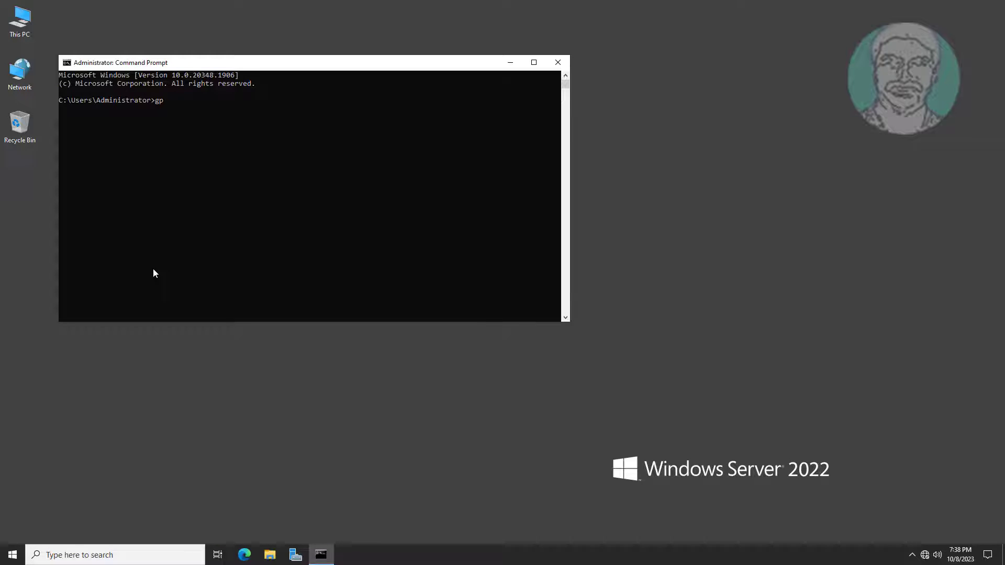
{"action": "type", "text": "update /force"}
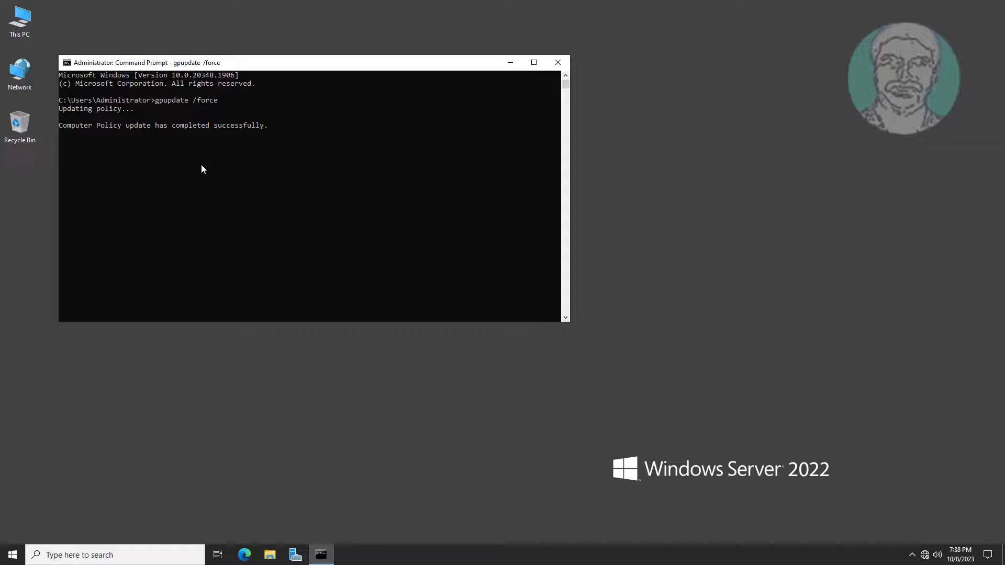
{"action": "type", "text": "x"}
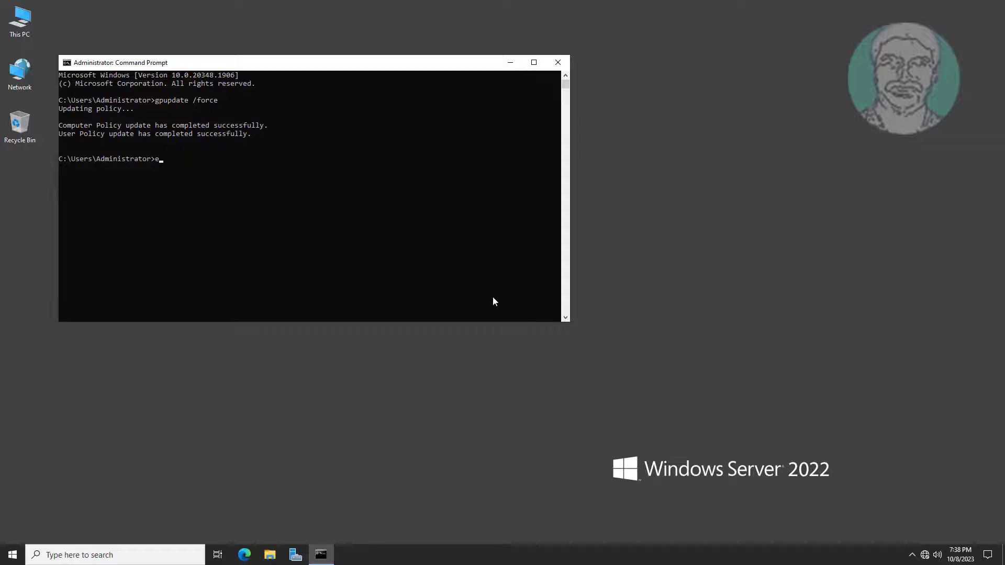
{"action": "type", "text": "it"}
Exit the server console and launch Command Prompt as administrator on the Windows 10 client.
{"action": "key", "text": "Return"}
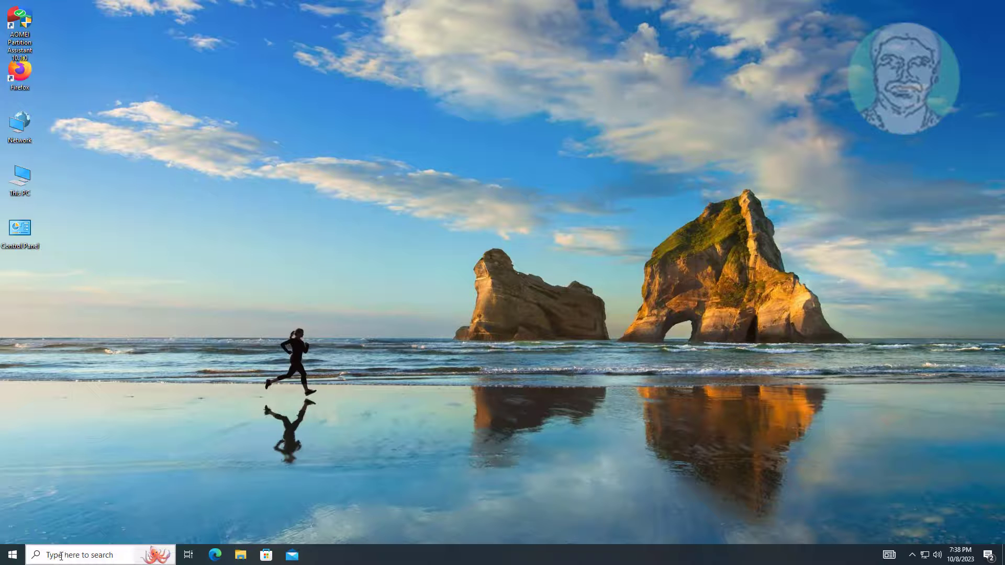
{"action": "left_click", "coordinate": [60, 554]}
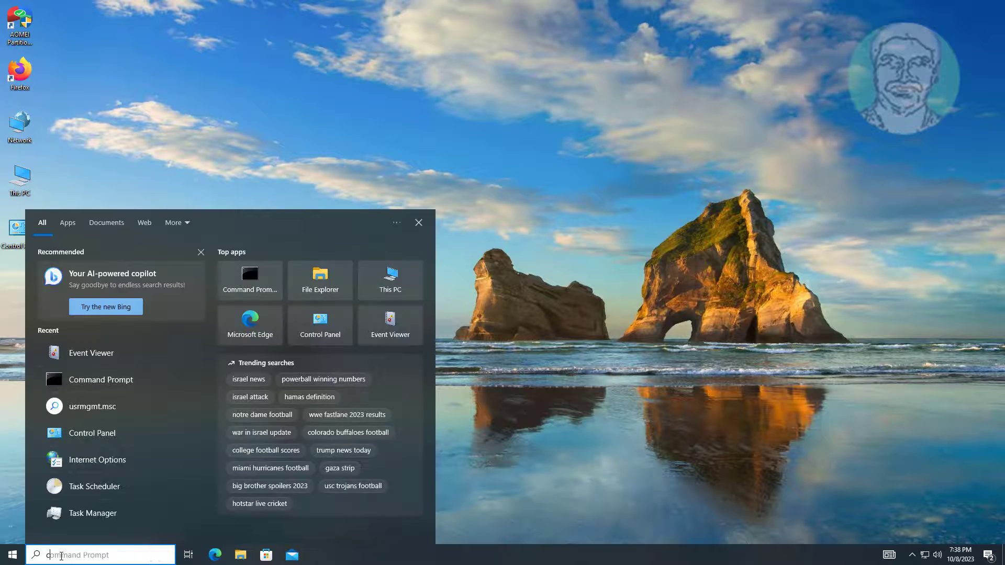
{"action": "type", "text": "cnd"}
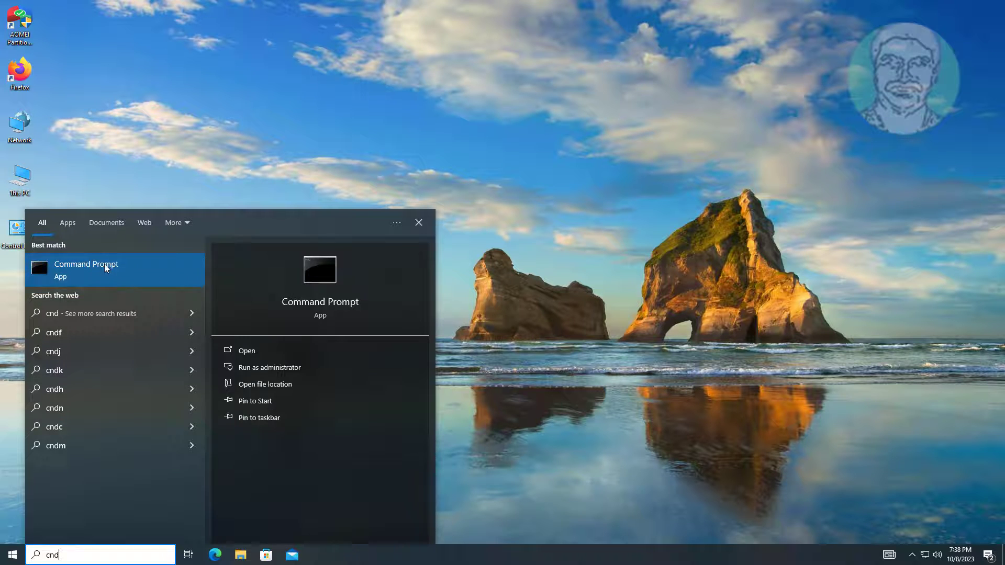
{"action": "right_click", "coordinate": [106, 267]}
{"action": "left_click", "coordinate": [161, 274]}
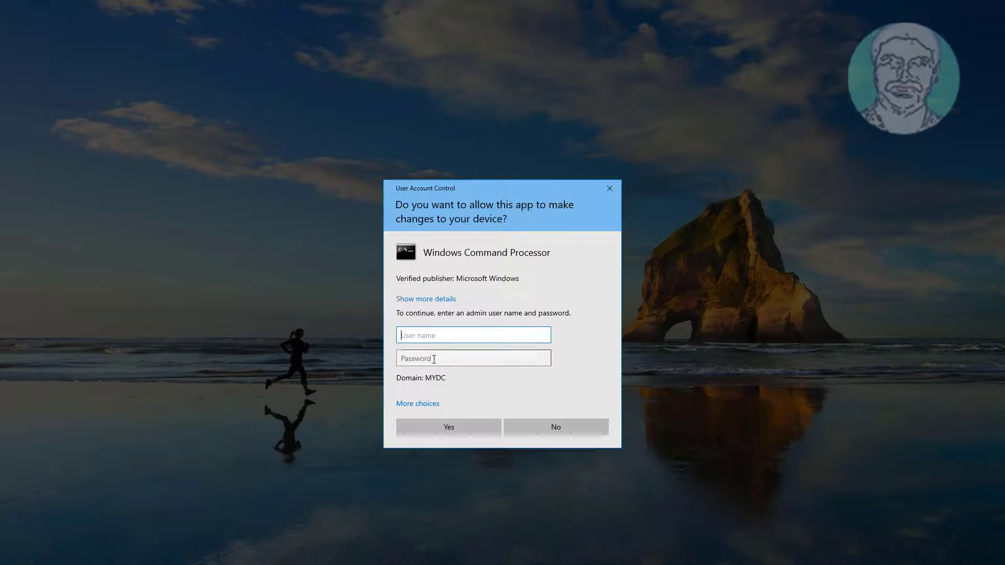
{"action": "type", "text": "muru"}
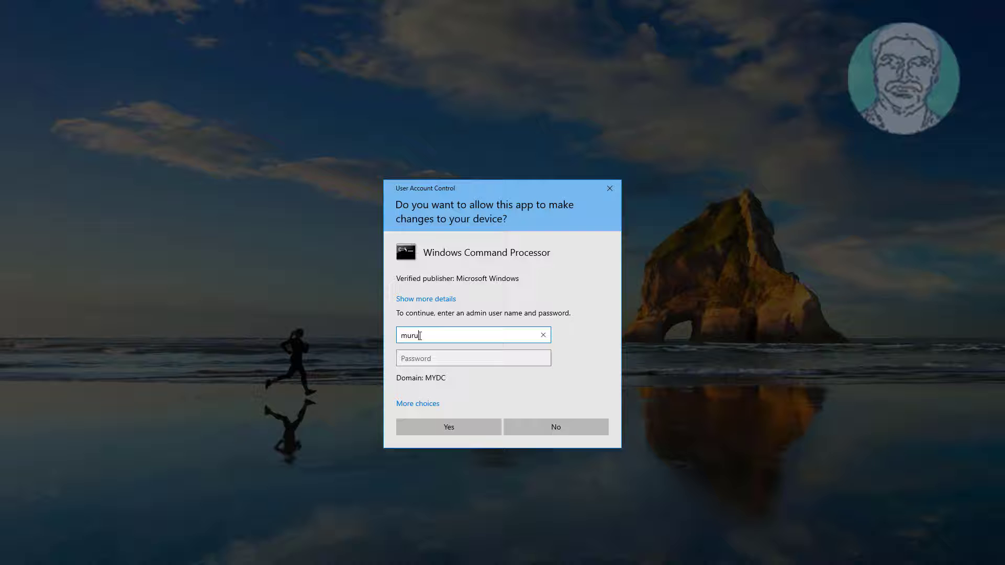
{"action": "type", "text": "gans"}
Enter the admin credentials and run gpupdate /force on the client.
{"action": "key", "text": "Tab"}
{"action": "type", "text": "•"}
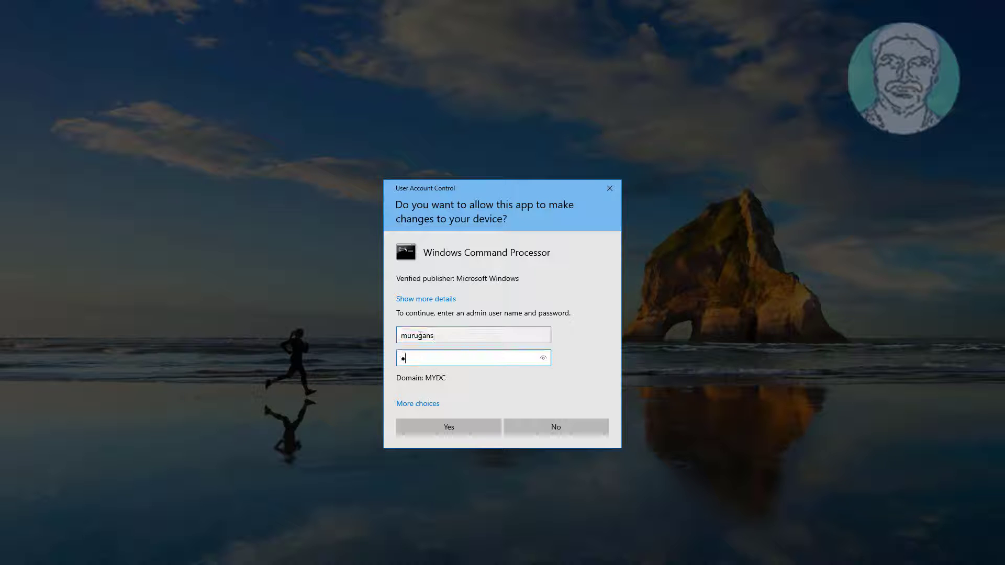
{"action": "type", "text": "•••••"}
{"action": "key", "text": "Return"}
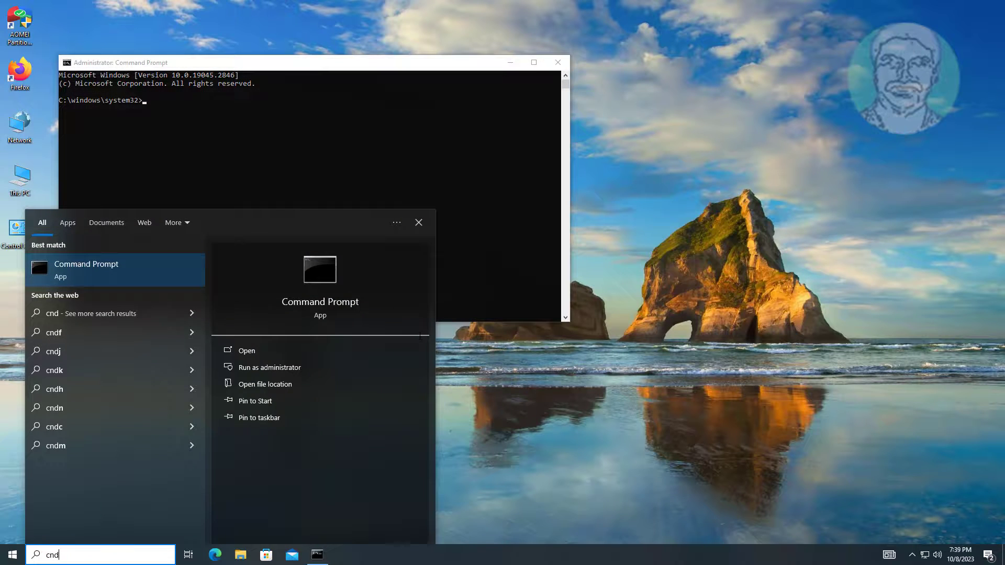
{"action": "type", "text": "gp"}
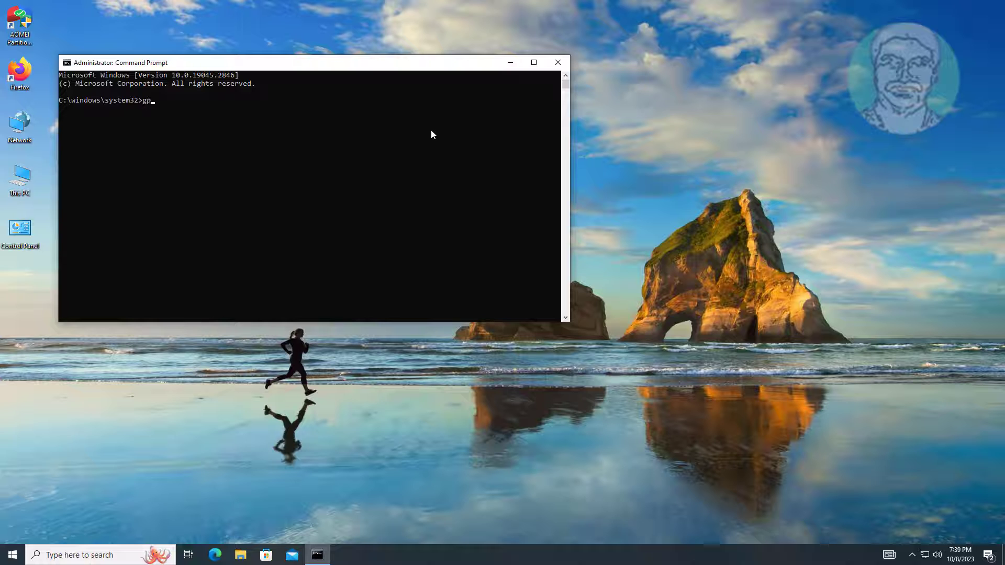
{"action": "type", "text": "update /f"}
{"action": "type", "text": "orce"}
{"action": "key", "text": "Return"}
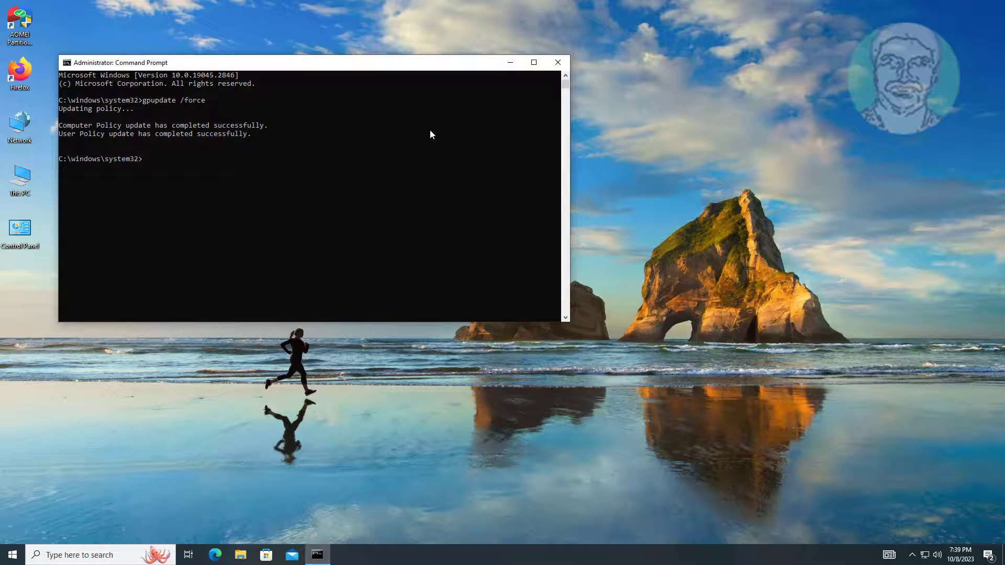
{"action": "type", "text": "exit"}
Exit the console and restart the Windows 10 client from the Start menu power options.
{"action": "key", "text": "Return"}
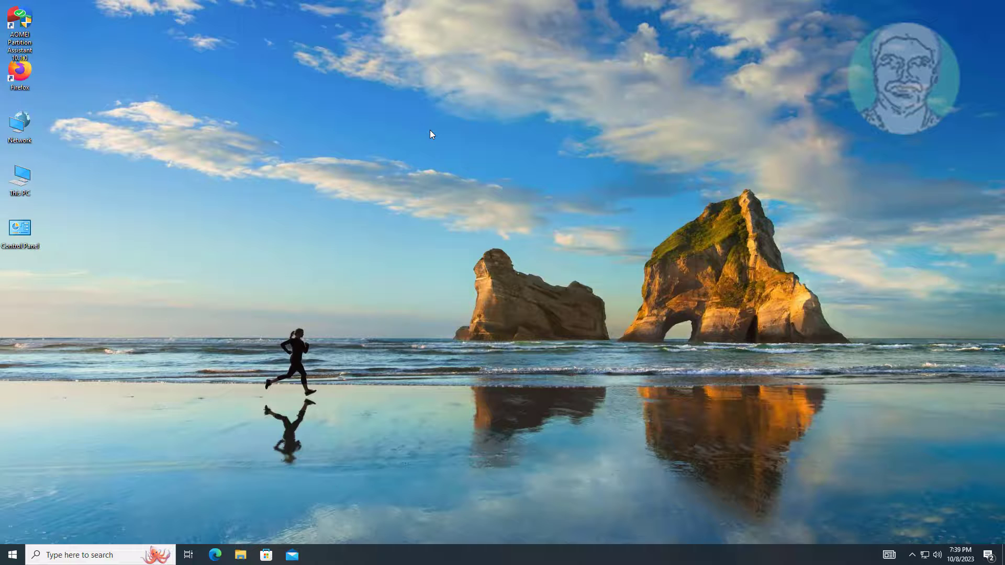
{"action": "left_click", "coordinate": [13, 552]}
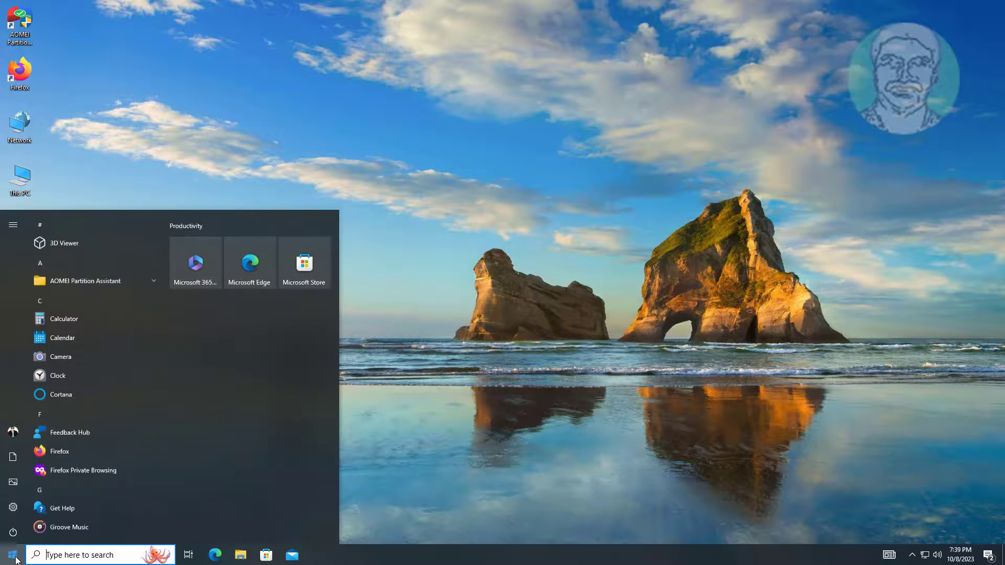
{"action": "left_click", "coordinate": [12, 533]}
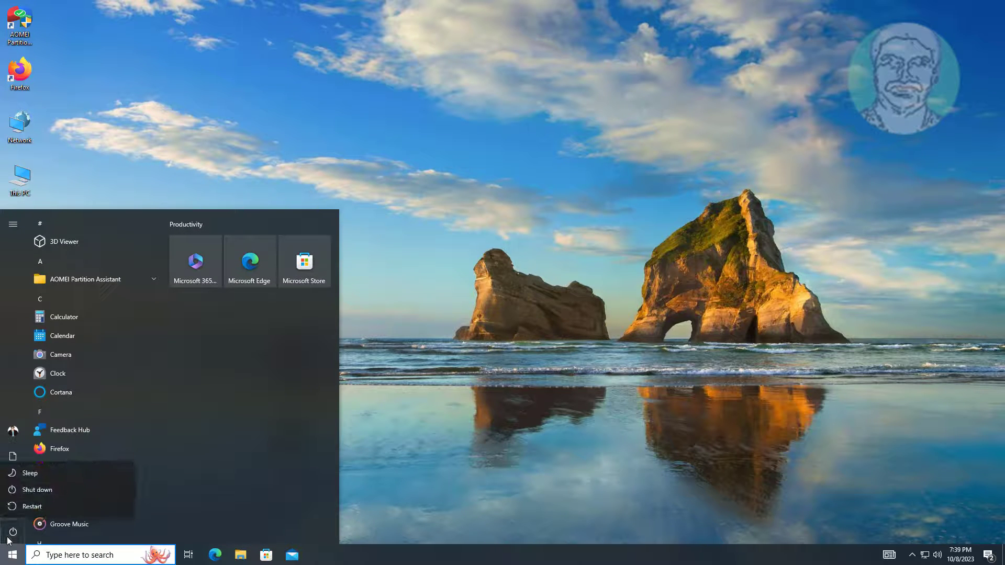
{"action": "left_click", "coordinate": [49, 505]}
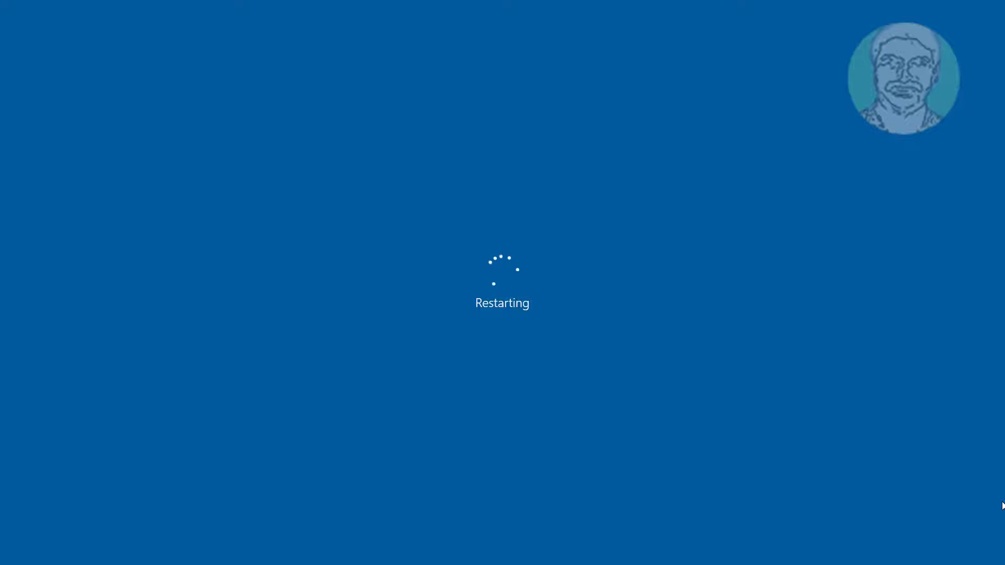